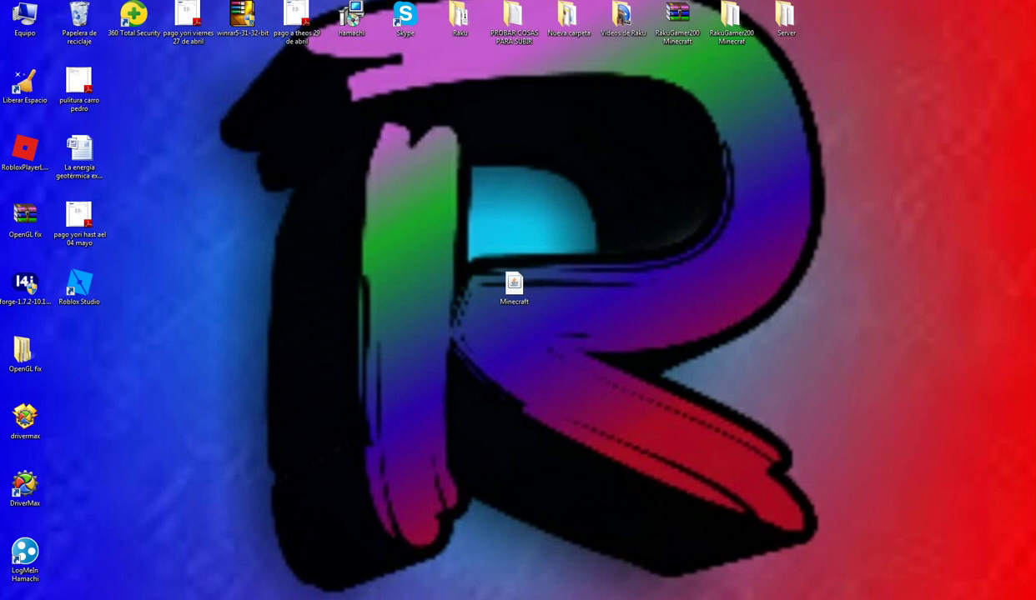
{"action": "right_click", "coordinate": [547, 221]}
{"action": "left_click", "coordinate": [579, 251]}
{"action": "left_click_drag", "start_coordinate": [568, 285], "coordinate": [556, 285]}
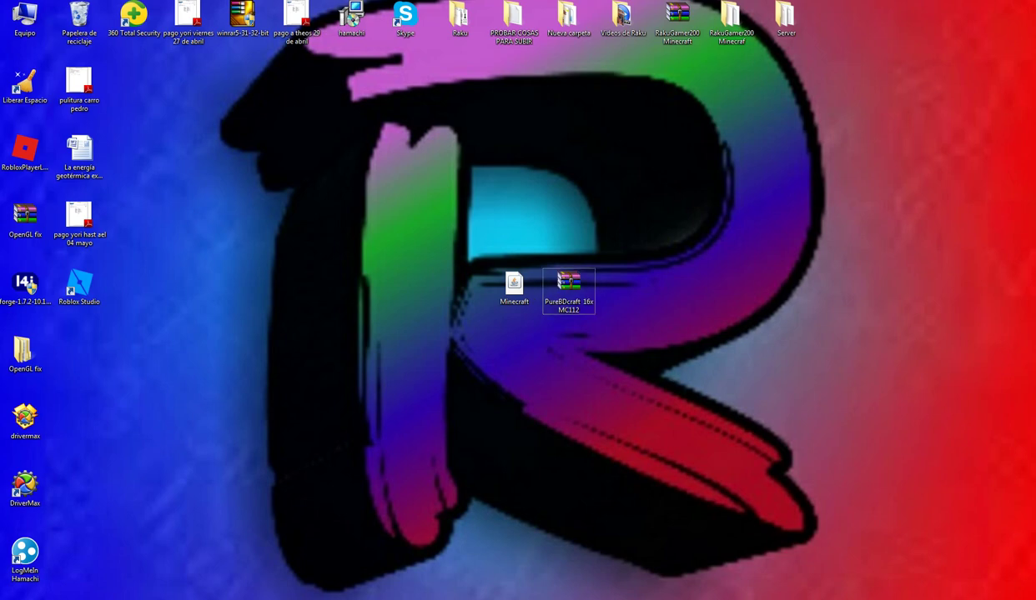
{"action": "key", "text": "super"}
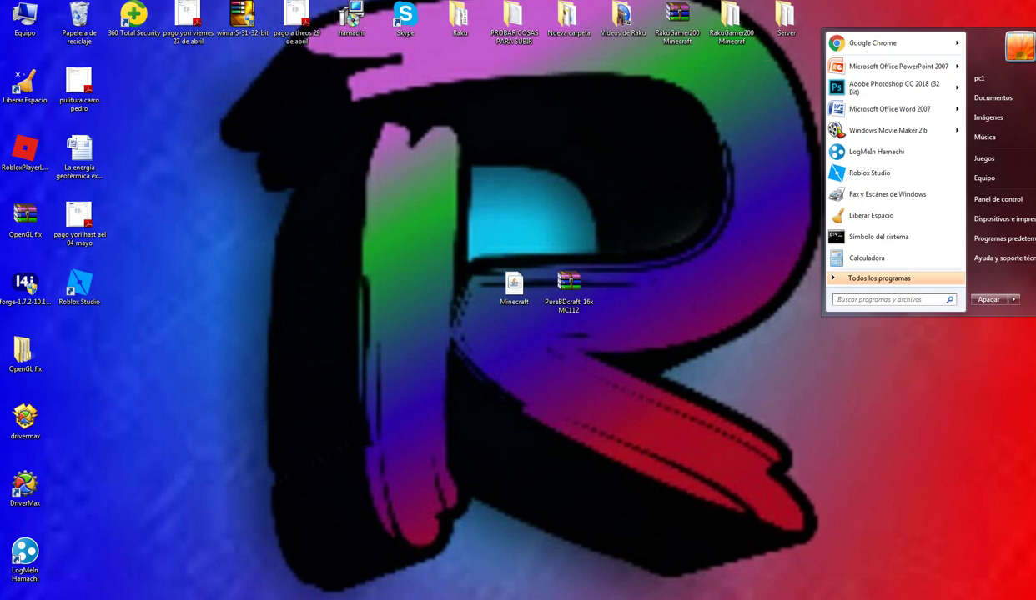
{"action": "key", "text": "Escape"}
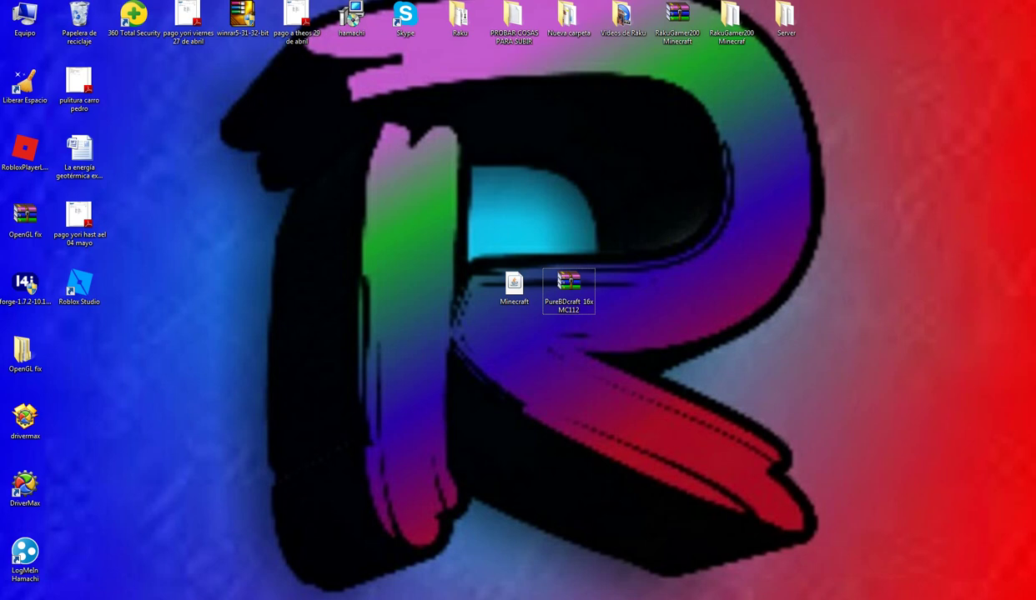
Step: Open the %appdata% folder through the Windows Run dialog
{"action": "key", "text": "super+r"}
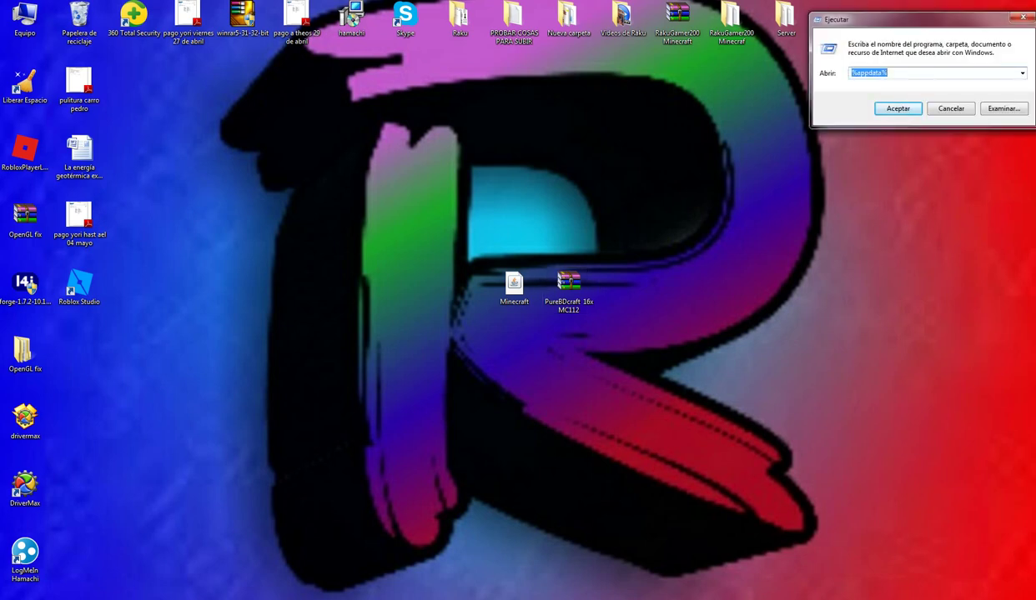
{"action": "key", "text": "End"}
{"action": "key", "text": "BackSpace"}
{"action": "key", "text": "BackSpace"}
{"action": "key", "text": "BackSpace"}
{"action": "key", "text": "BackSpace"}
{"action": "key", "text": "BackSpace"}
{"action": "key", "text": "BackSpace"}
{"action": "key", "text": "BackSpace"}
{"action": "key", "text": "BackSpace"}
{"action": "key", "text": "BackSpace"}
{"action": "type", "text": "%appdata%"}
{"action": "key", "text": "Return"}
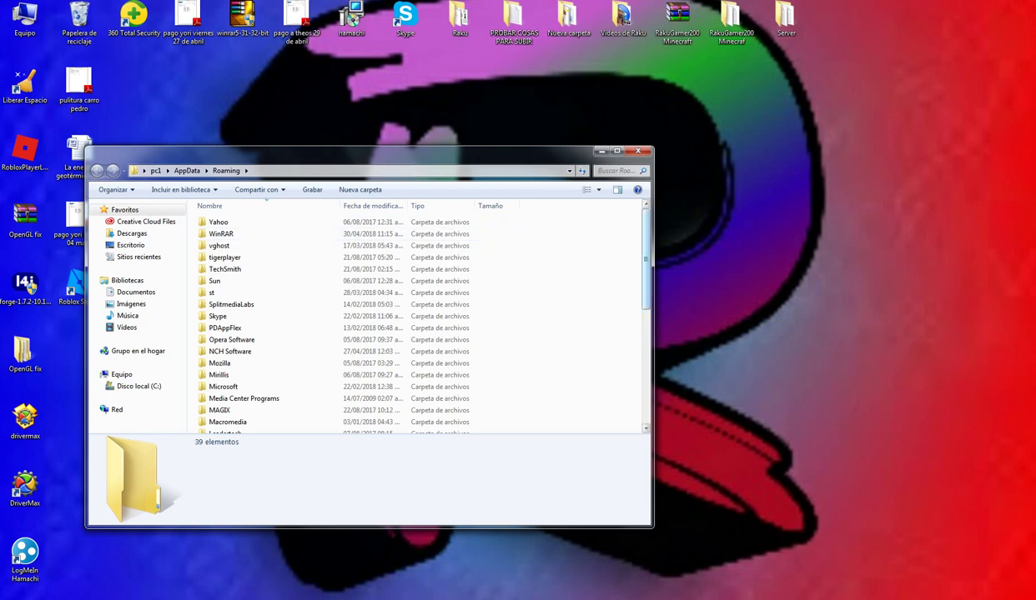
Step: Open the resourcepacks folder inside the .minecraft folder
{"action": "scroll", "coordinate": [534, 258], "scroll_direction": "down", "scroll_amount": 2}
{"action": "scroll", "coordinate": [533, 259], "scroll_direction": "down", "scroll_amount": 2}
{"action": "scroll", "coordinate": [534, 259], "scroll_direction": "up", "scroll_amount": 4}
{"action": "scroll", "coordinate": [525, 251], "scroll_direction": "down", "scroll_amount": 7}
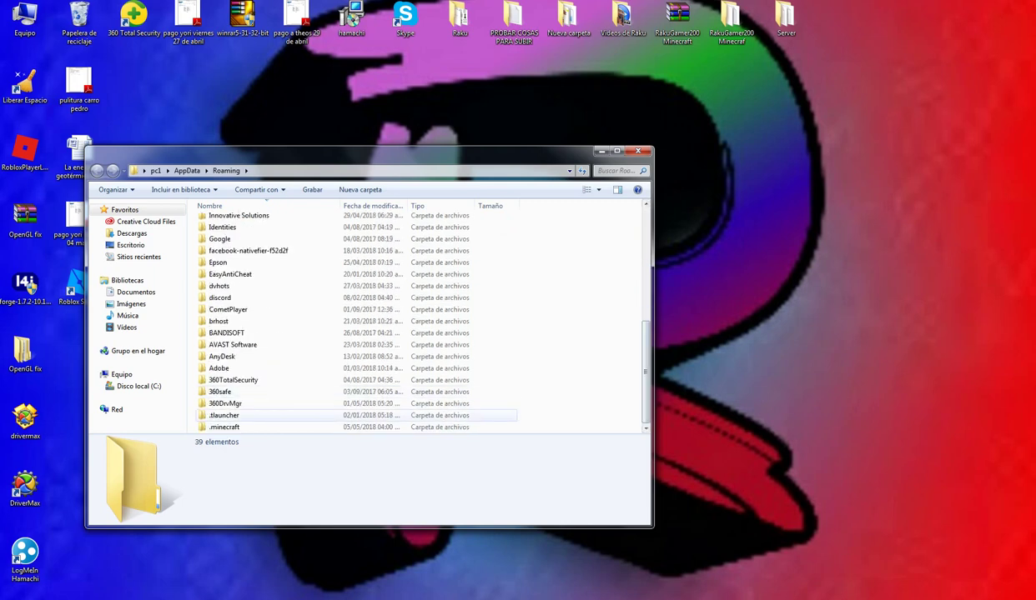
{"action": "left_click", "coordinate": [224, 427]}
{"action": "double_click", "coordinate": [223, 427]}
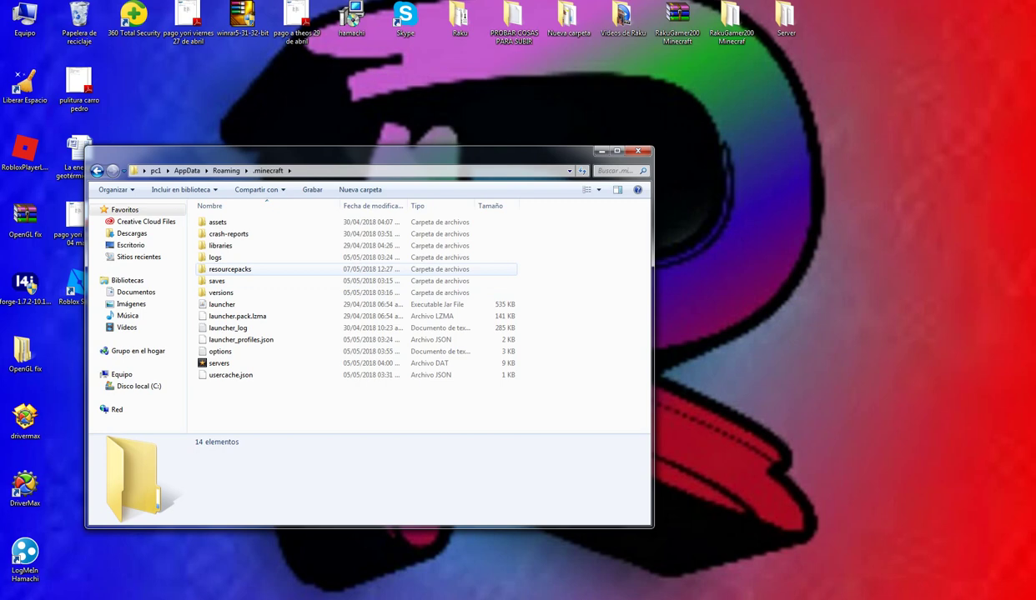
{"action": "double_click", "coordinate": [230, 268]}
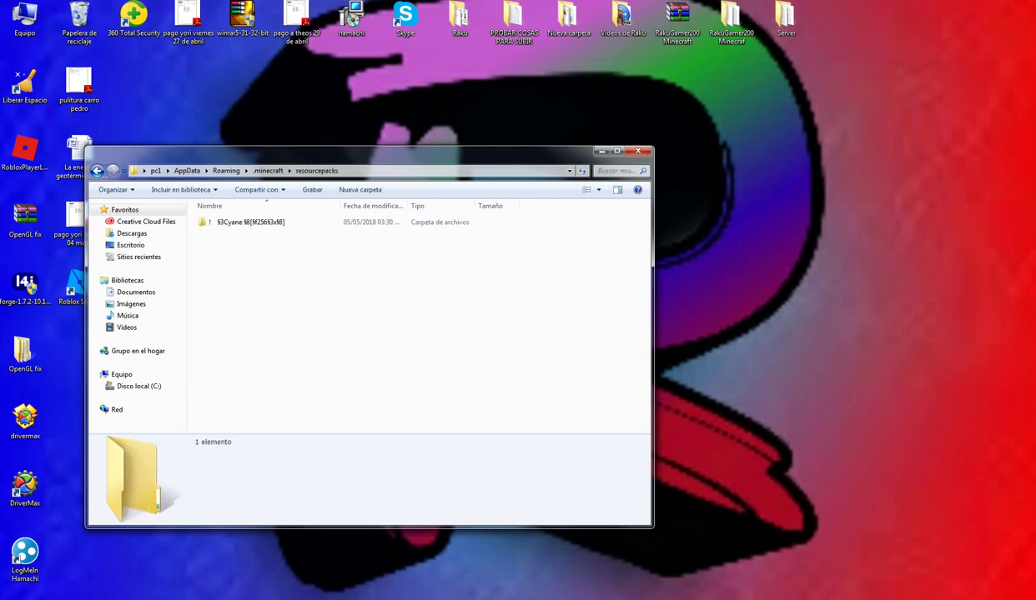
Step: Move the PureBDcraft 16x MC112 archive from the desktop into resourcepacks and extract it to a folder of the same name
{"action": "left_click_drag", "start_coordinate": [334, 152], "coordinate": [211, 116]}
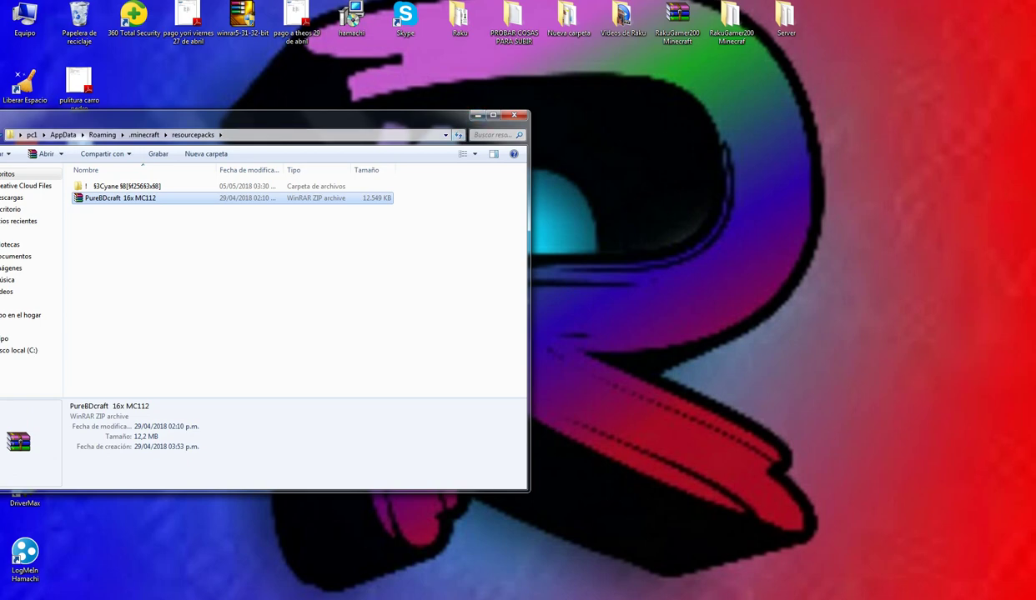
{"action": "right_click", "coordinate": [128, 200]}
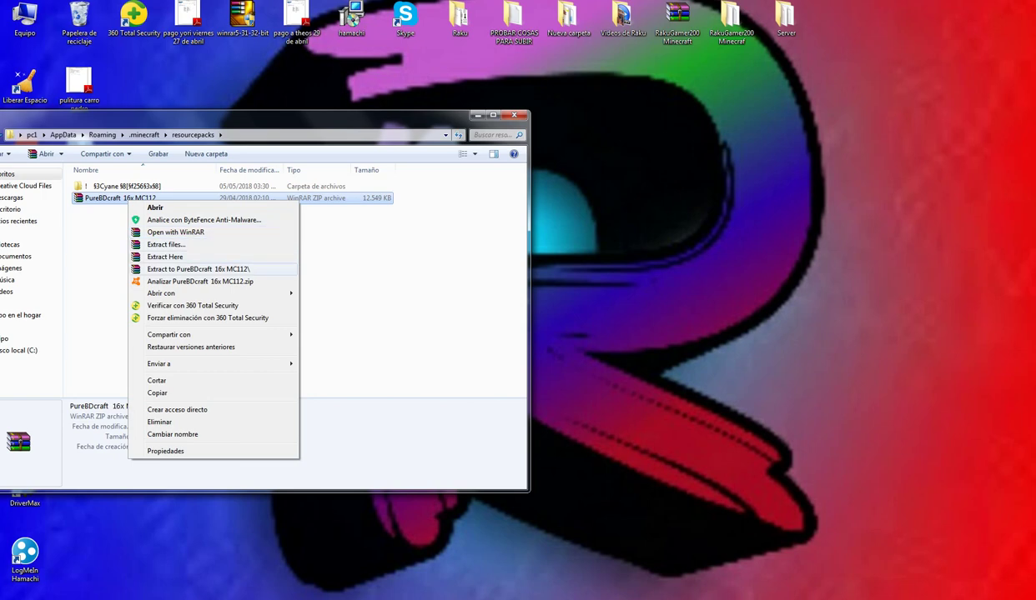
{"action": "left_click", "coordinate": [198, 269]}
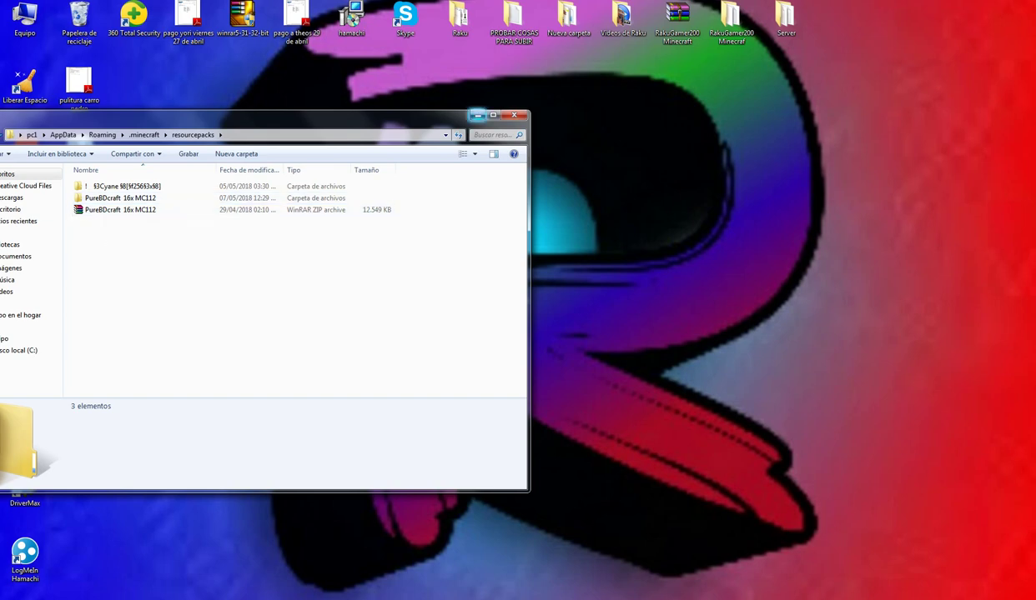
Step: Launch Minecraft 1.12.2 and activate the unzipped PureBDcraft 16x MC112 resource pack in the game options
{"action": "left_click", "coordinate": [477, 114]}
{"action": "left_click", "coordinate": [514, 287]}
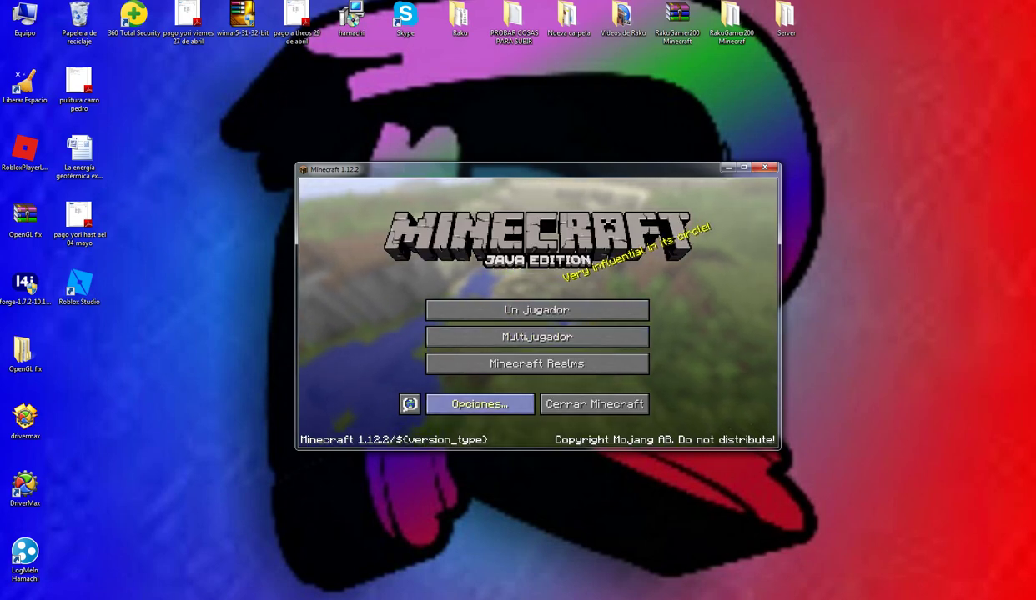
{"action": "left_click", "coordinate": [479, 404]}
{"action": "left_click", "coordinate": [442, 359]}
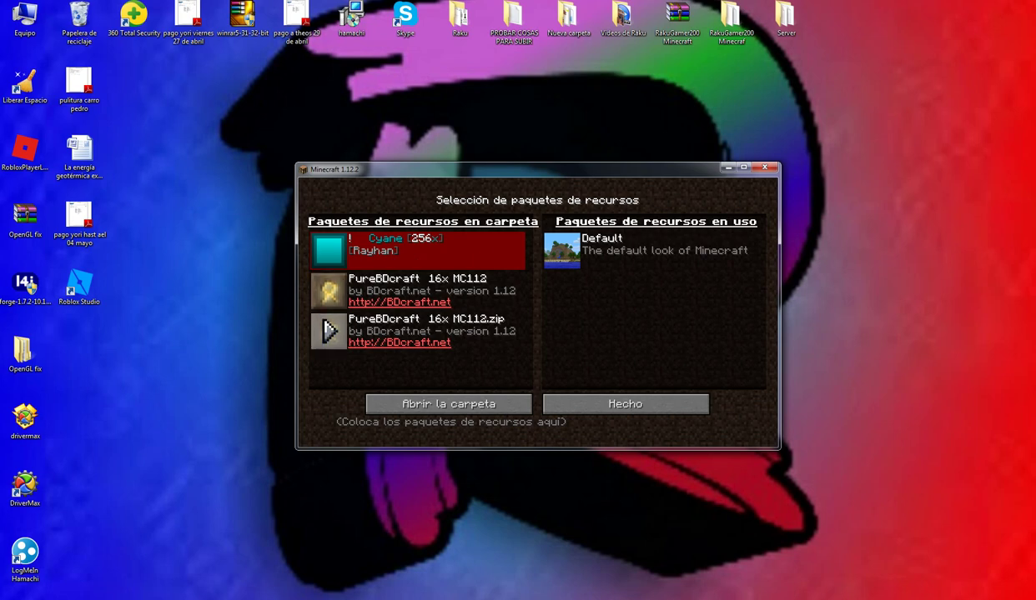
{"action": "left_click", "coordinate": [327, 290]}
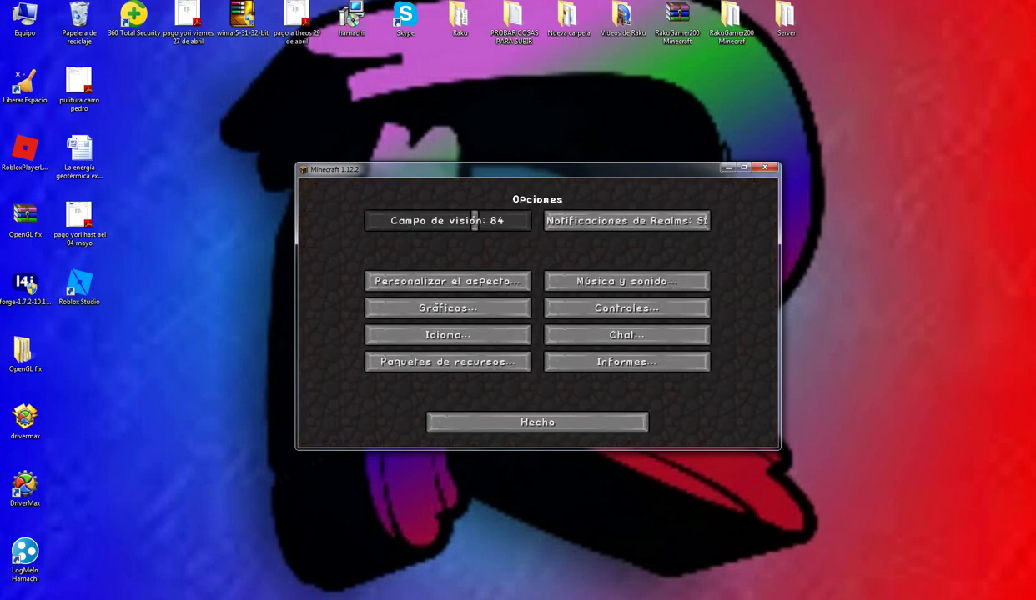
{"action": "left_click", "coordinate": [537, 422]}
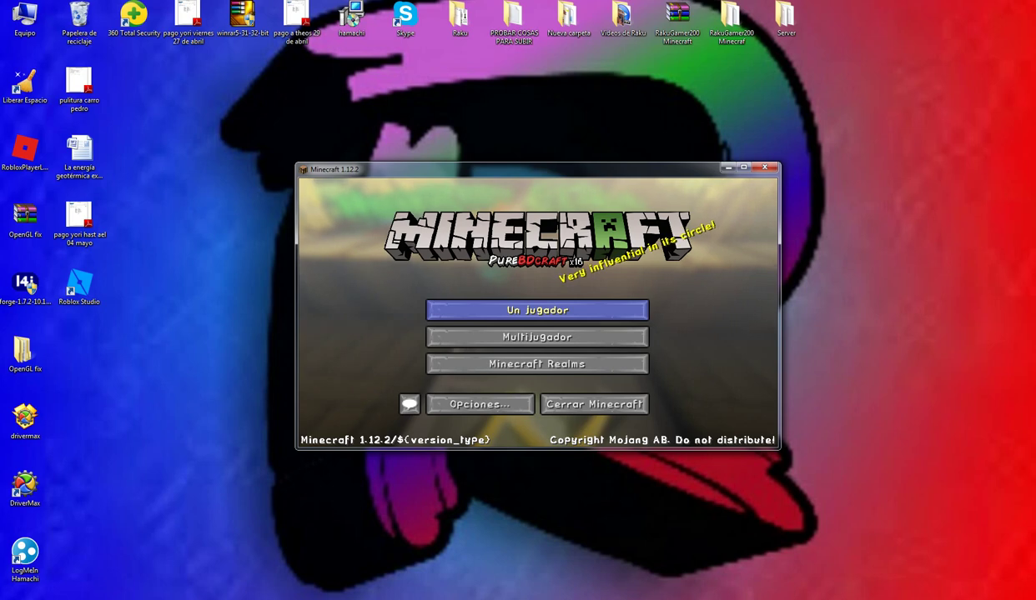
Step: Look at the list of single-player worlds and return to the main menu
{"action": "left_click", "coordinate": [537, 310]}
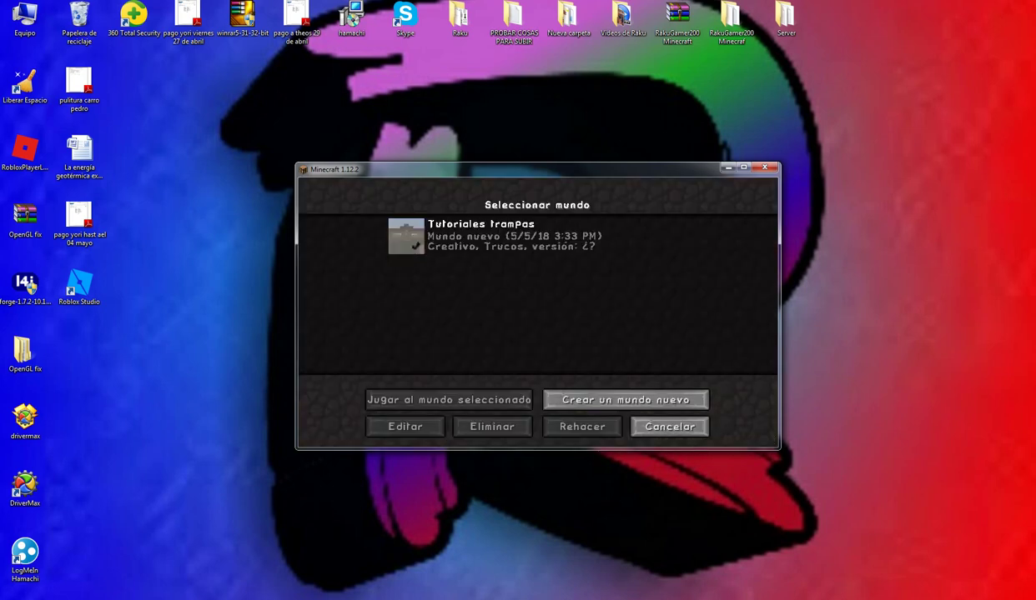
{"action": "left_click", "coordinate": [669, 426]}
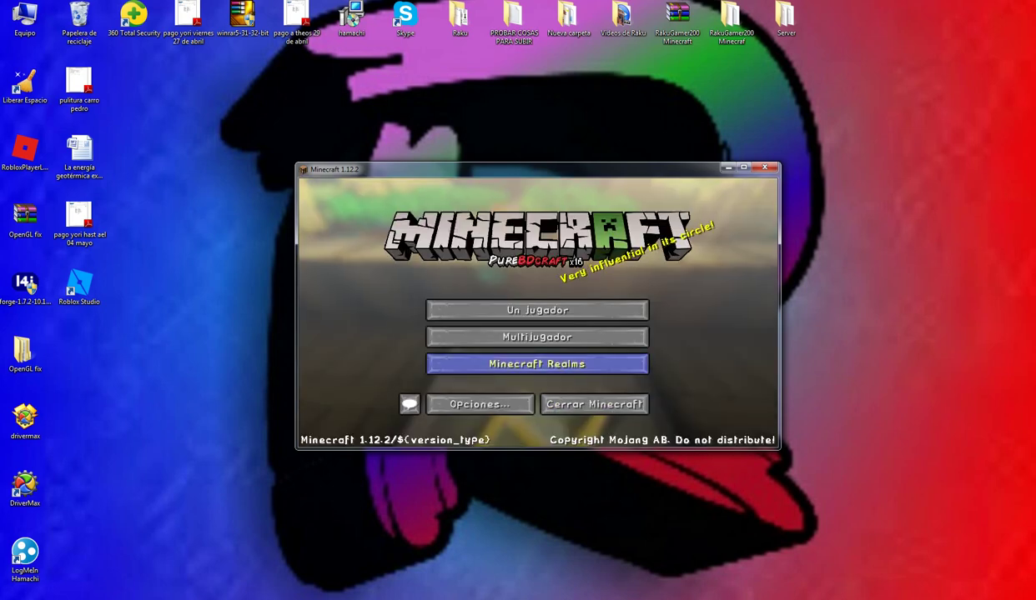